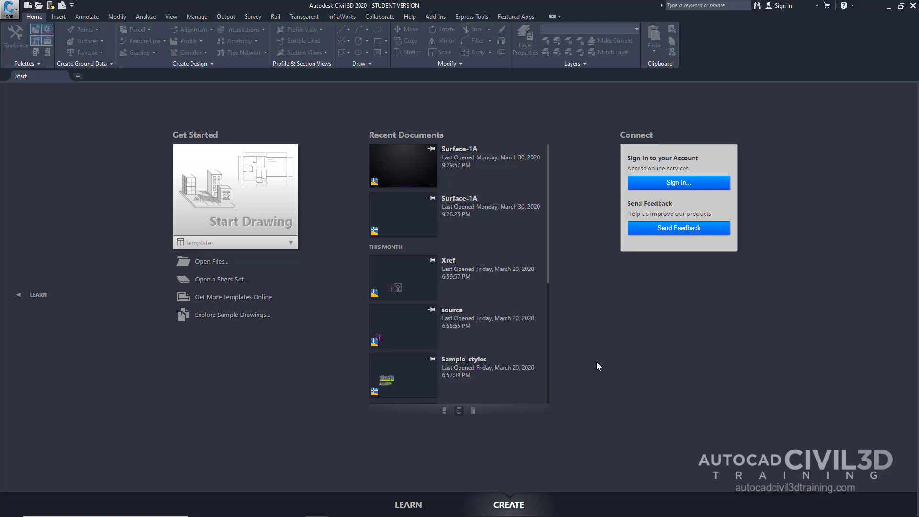
Step: Open the existing drawing Surface-1B from the Civil Tutorials Drawings folder, reached through the Civil 3D Training shortcut on the desktop
click(13, 14)
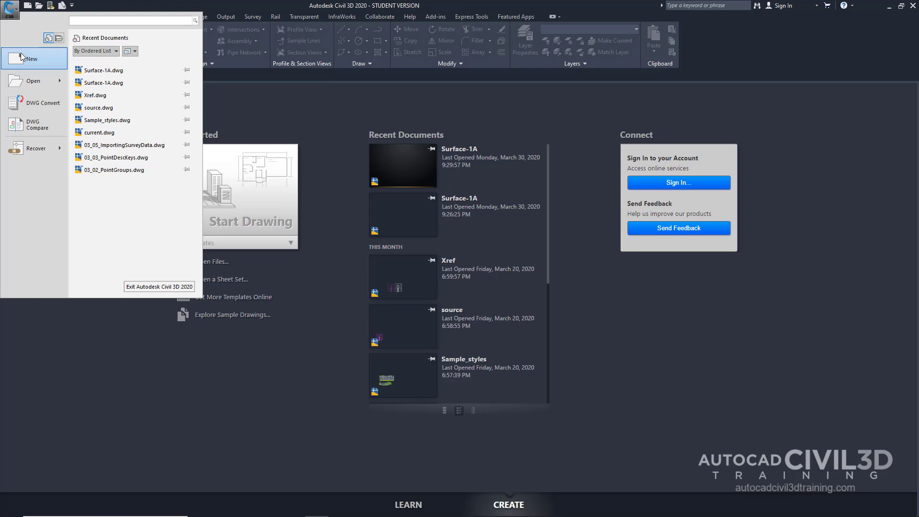
mouse_move(32, 85)
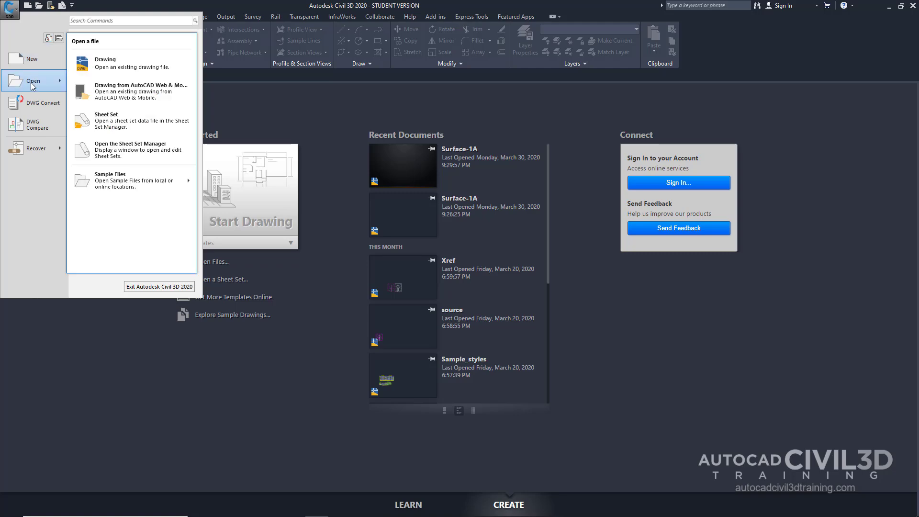
click(167, 61)
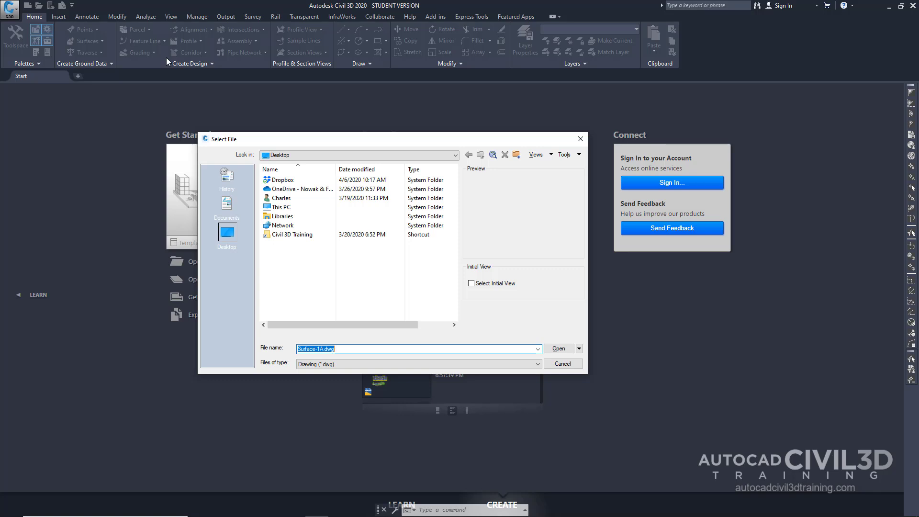
double_click(302, 236)
click(294, 189)
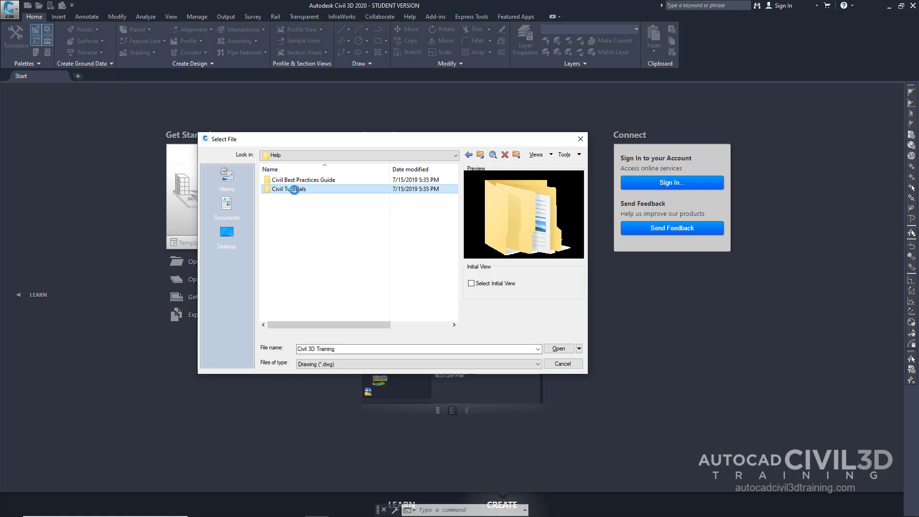
double_click(294, 190)
double_click(280, 181)
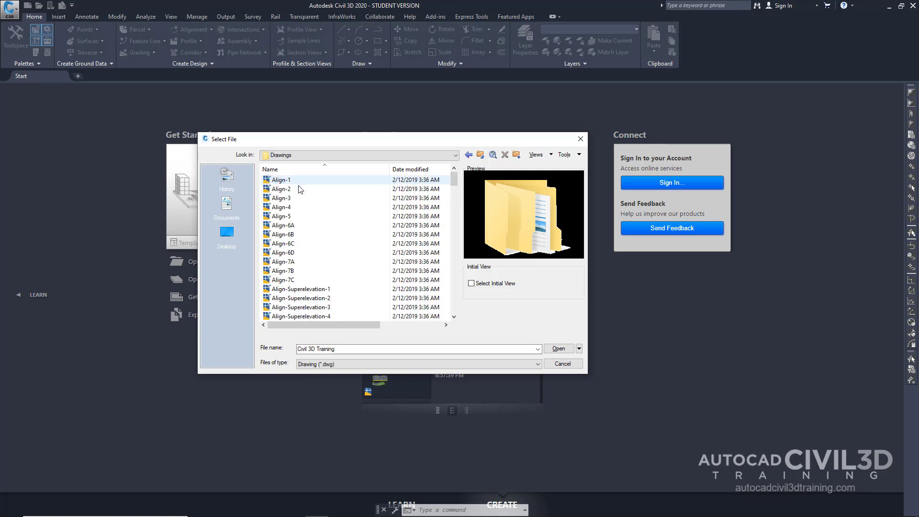
drag(456, 179, 458, 292)
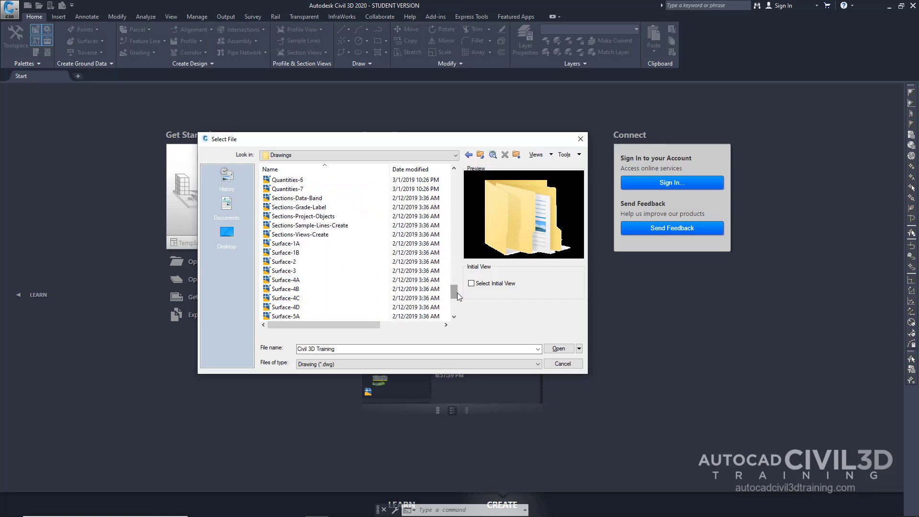
click(294, 253)
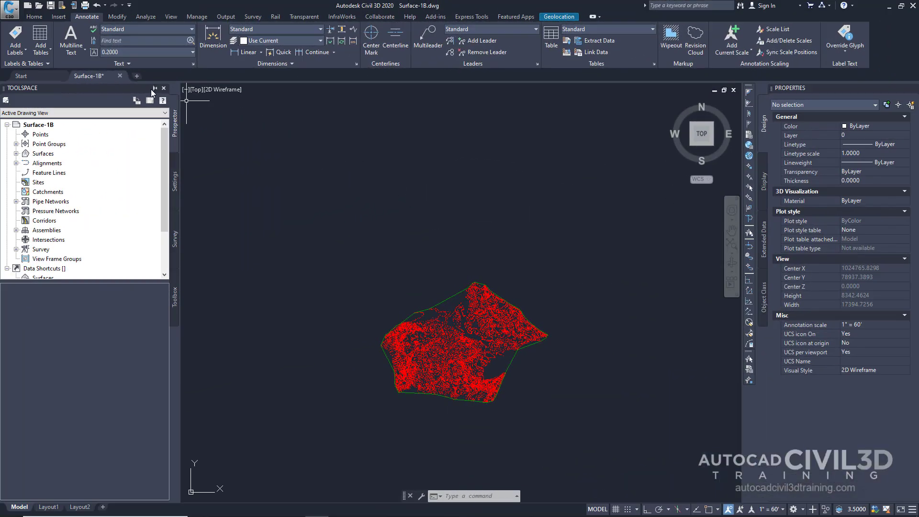
Step: Thaw the _EG-BREAKLINES layer and make it the current layer
click(34, 17)
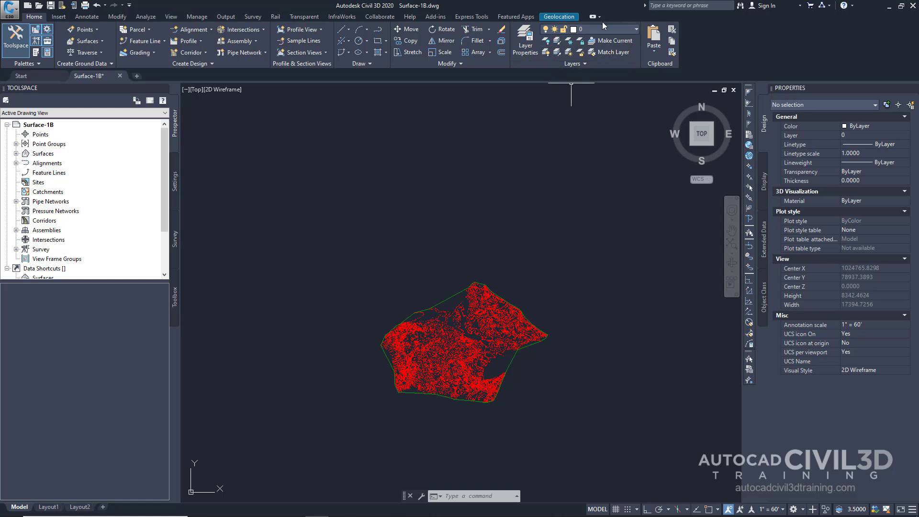
click(636, 29)
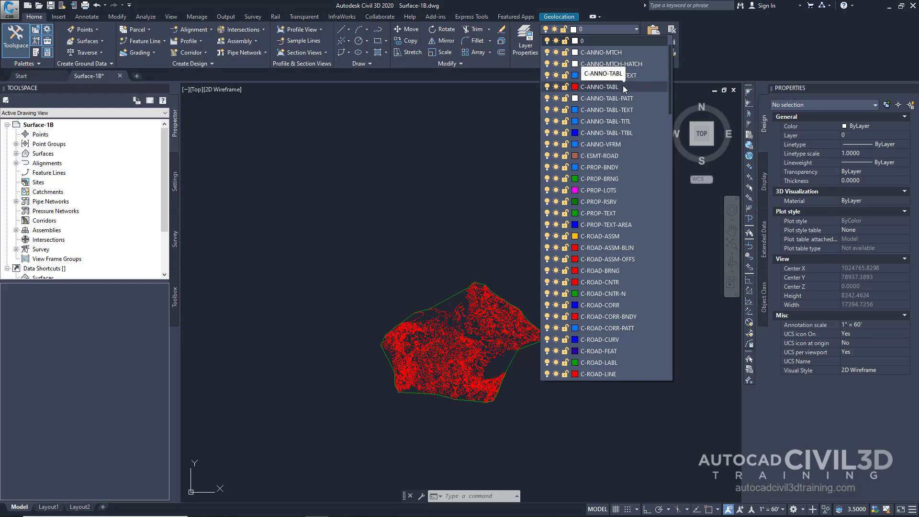
scroll(623, 85, up, 2)
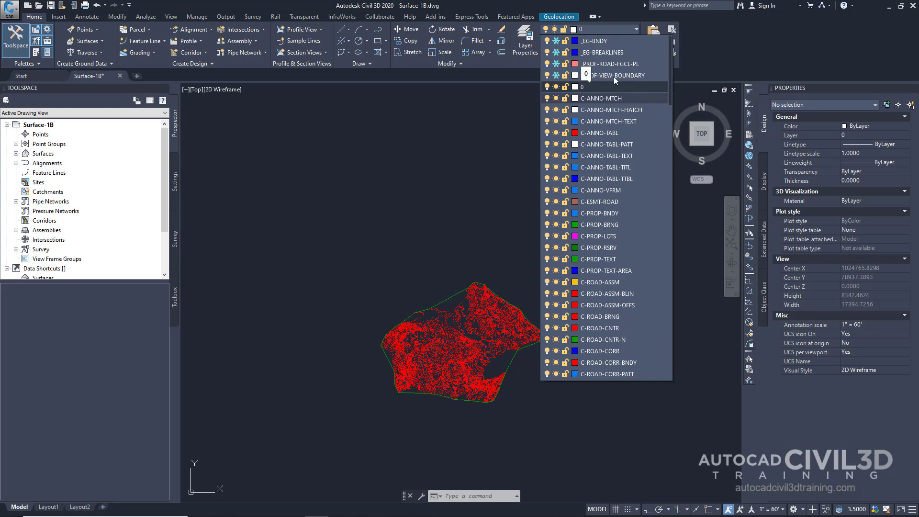
click(556, 52)
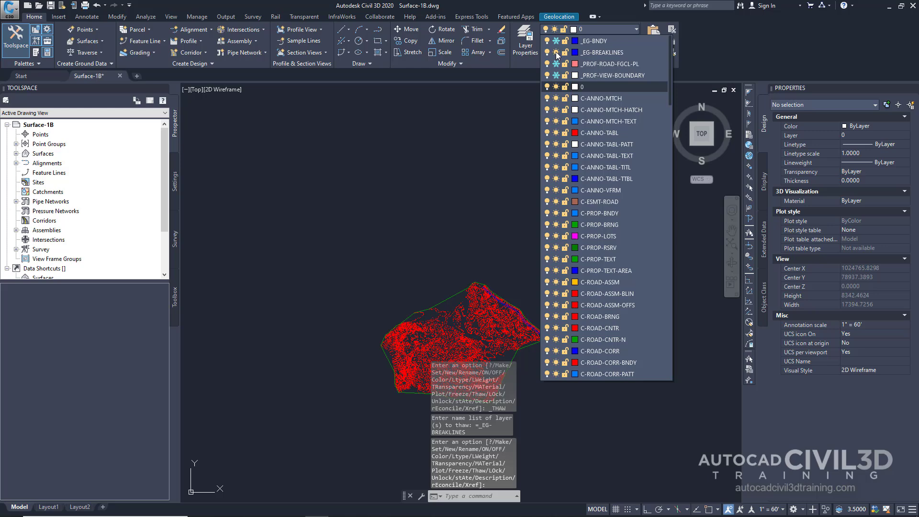
click(598, 52)
Step: Examine the two blue 3D polylines along the surface's northeast edge by selecting both, and clear the selection
middle_drag(554, 338, 560, 273)
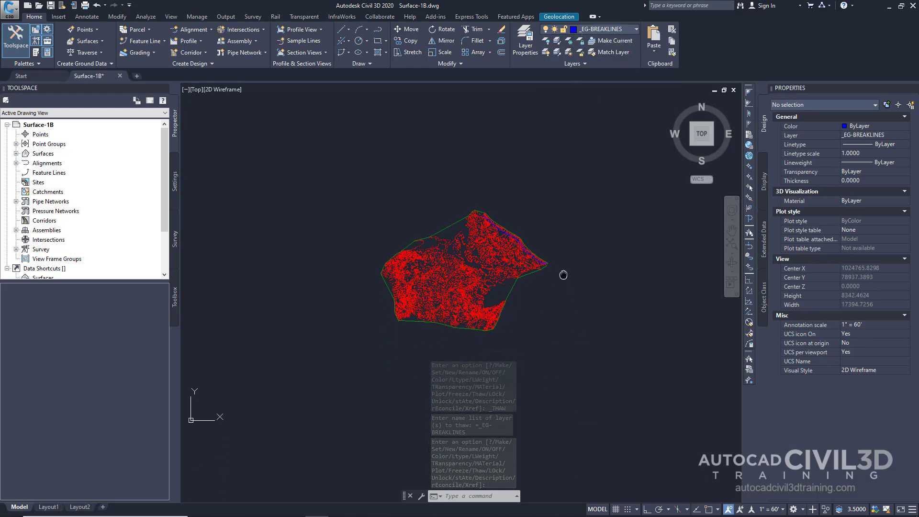
scroll(501, 237, up, 8)
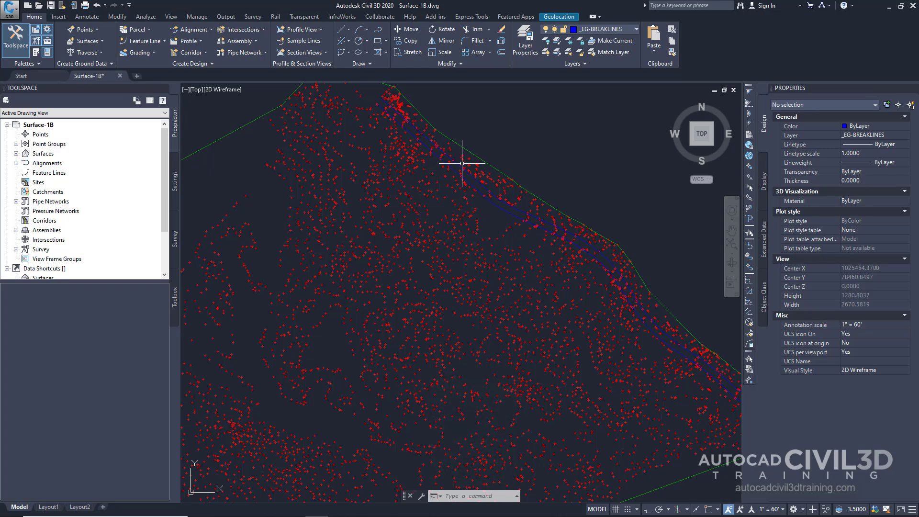
mouse_move(436, 163)
middle_down()
mouse_move(393, 191)
mouse_move(329, 205)
middle_up()
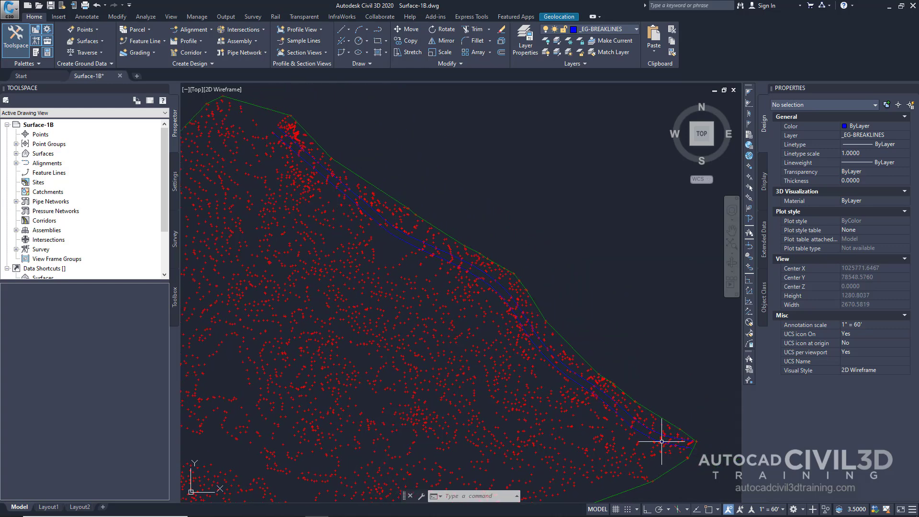
mouse_move(402, 255)
click(406, 243)
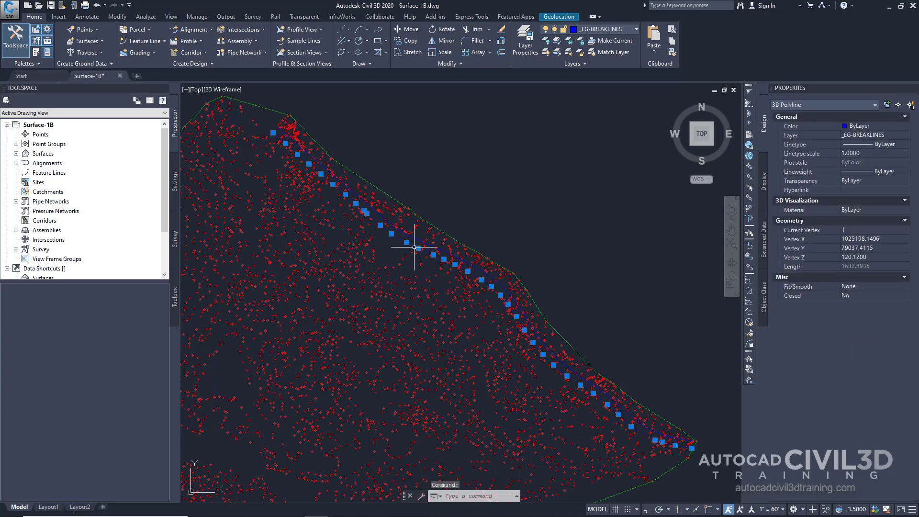
click(419, 241)
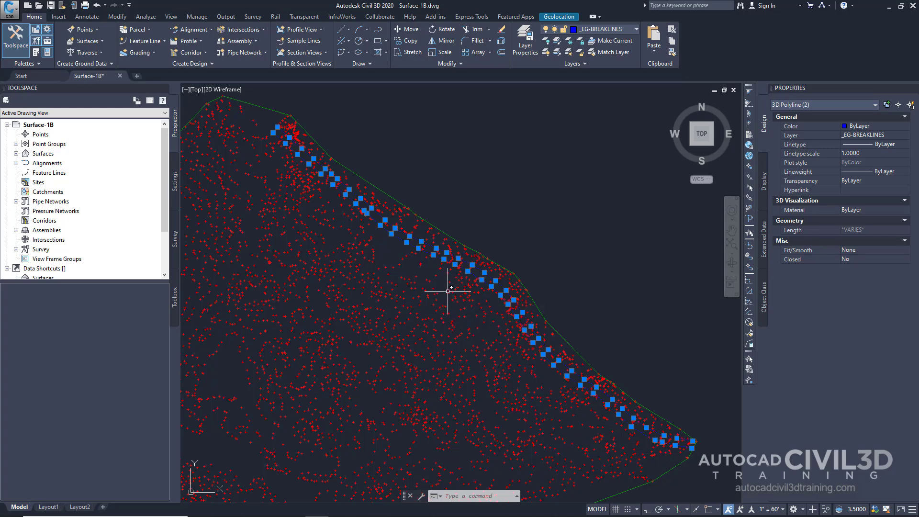
mouse_move(460, 287)
key(Escape)
key(Escape)
key(Escape)
Step: Set the EG surface's style to Contours and Triangles and lock the surface object in its surface properties
middle_drag(450, 335, 481, 289)
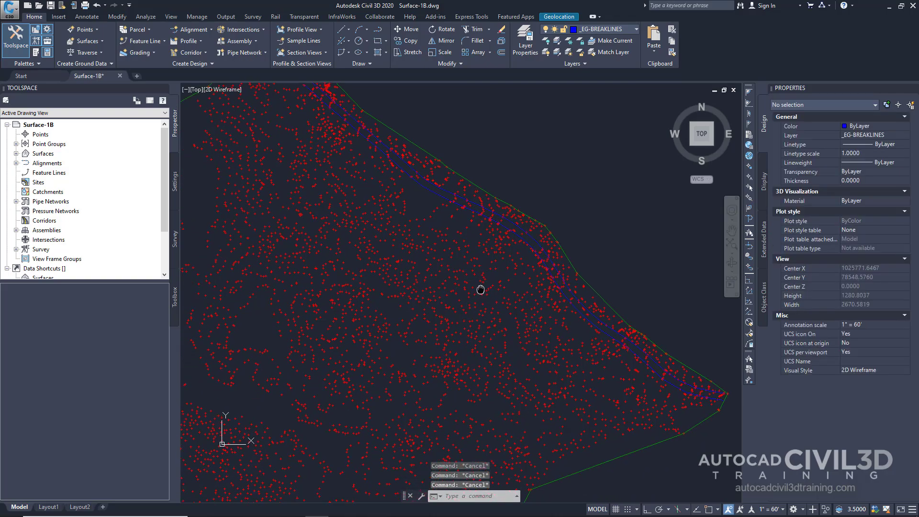
scroll(481, 289, down, 5)
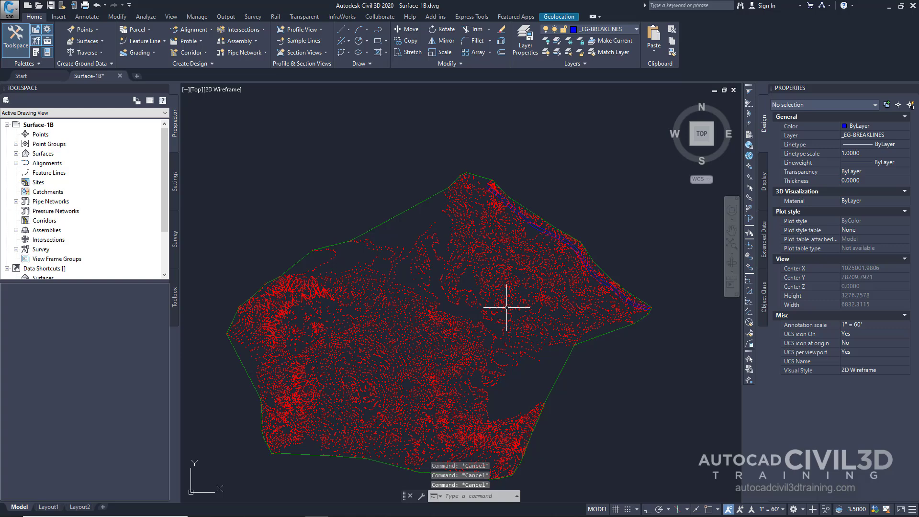
click(425, 184)
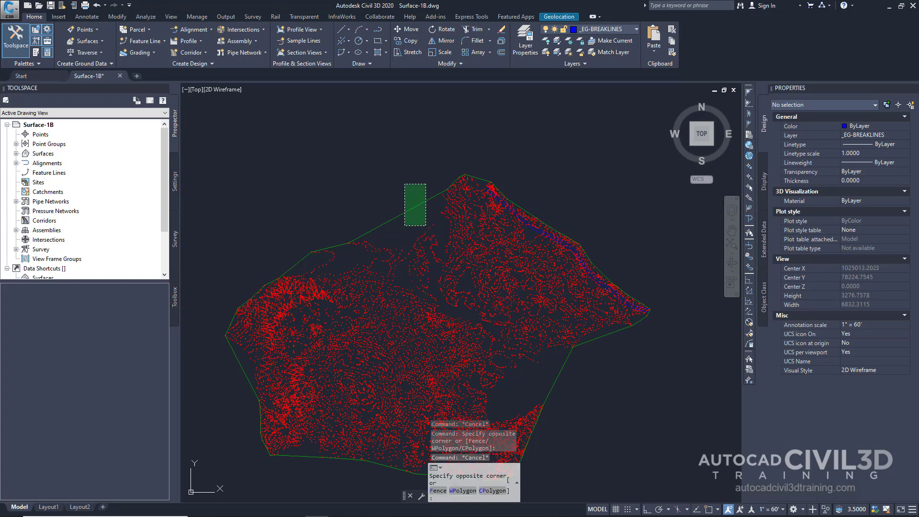
click(405, 225)
right_click(430, 248)
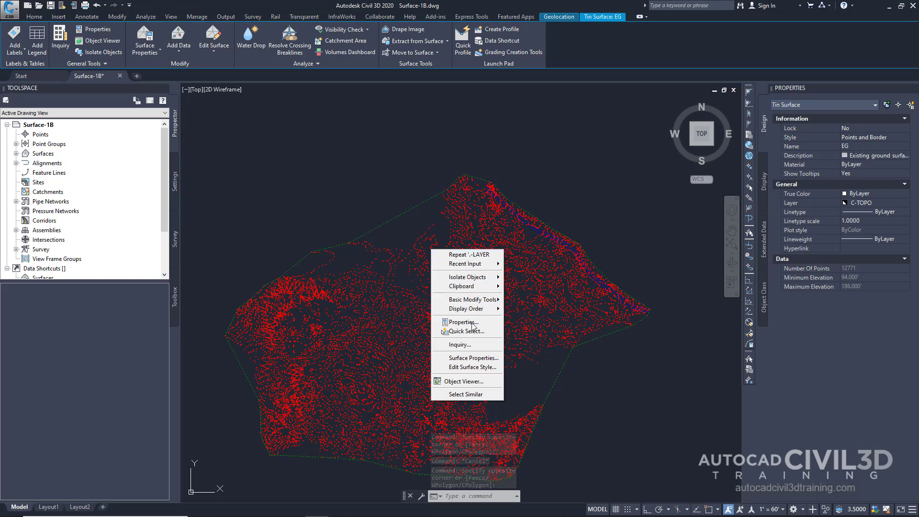
click(479, 358)
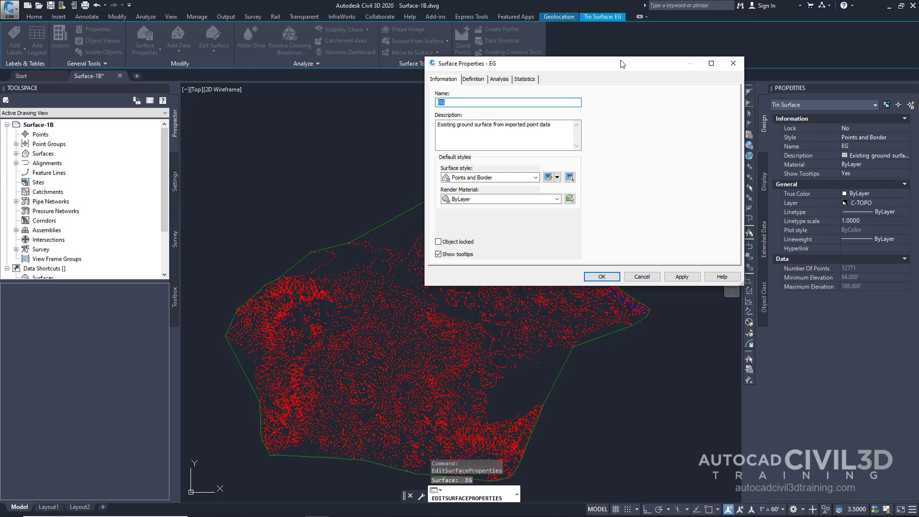
drag(622, 63, 529, 140)
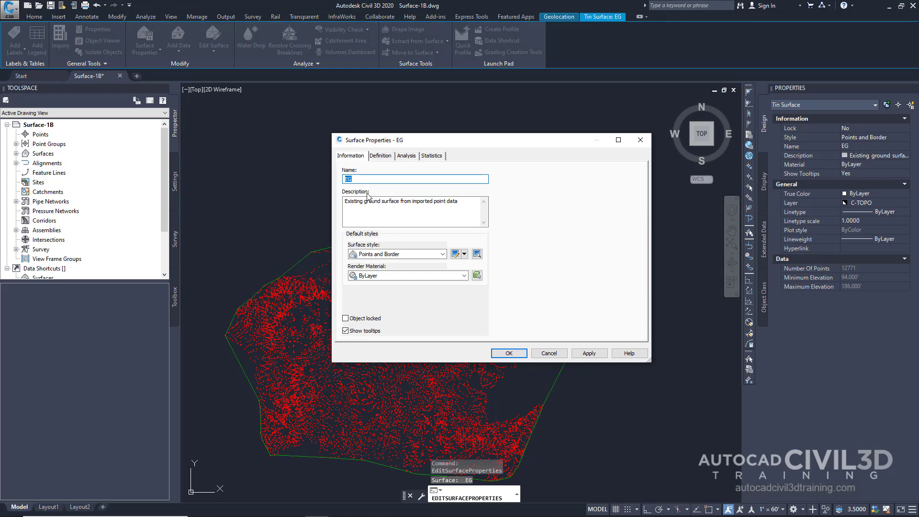
click(443, 254)
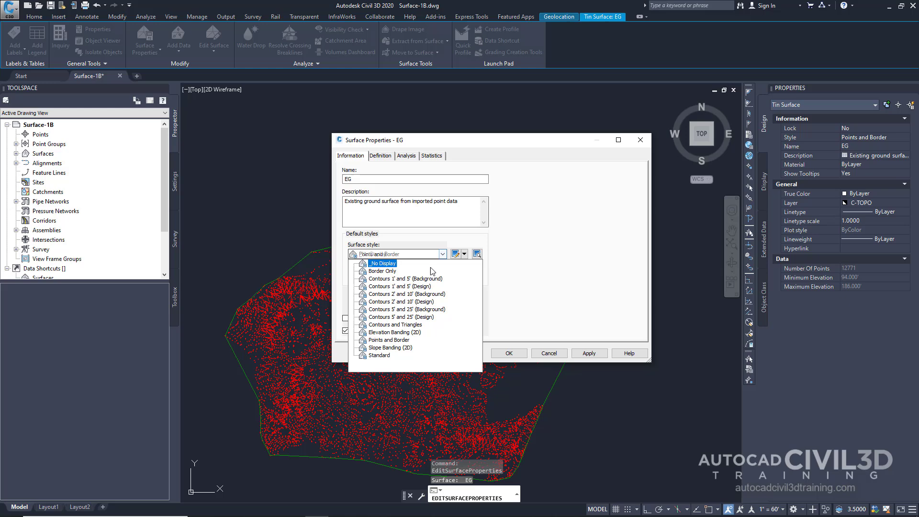
click(410, 325)
click(438, 319)
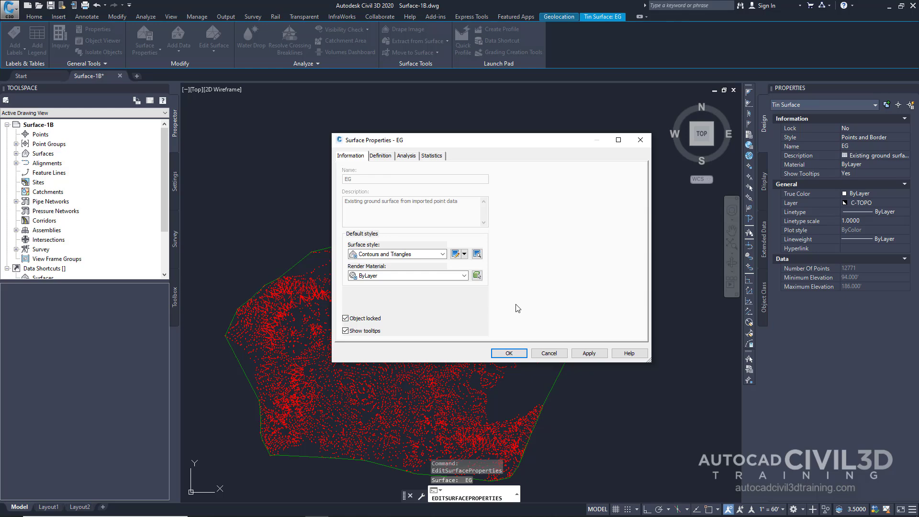
click(509, 353)
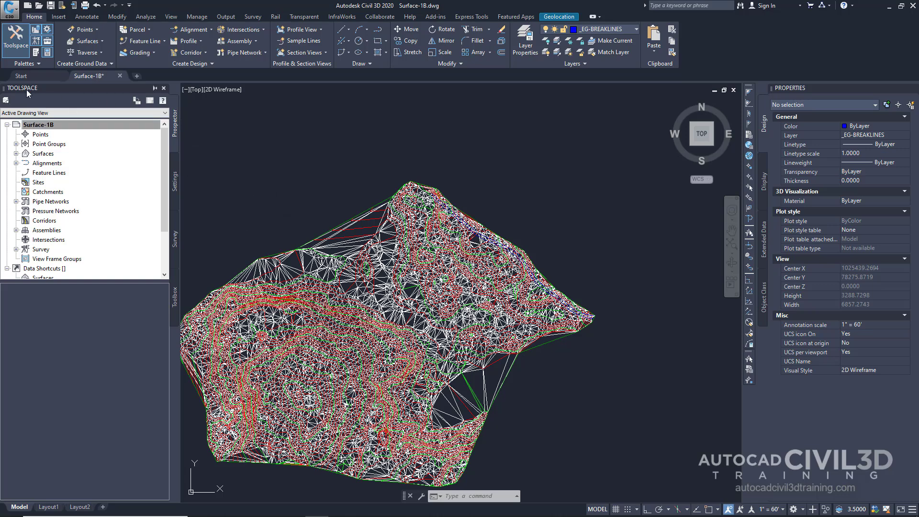
Step: Unlock the EG surface in the drawing's Surfaces collection
click(174, 130)
right_click(42, 156)
click(42, 156)
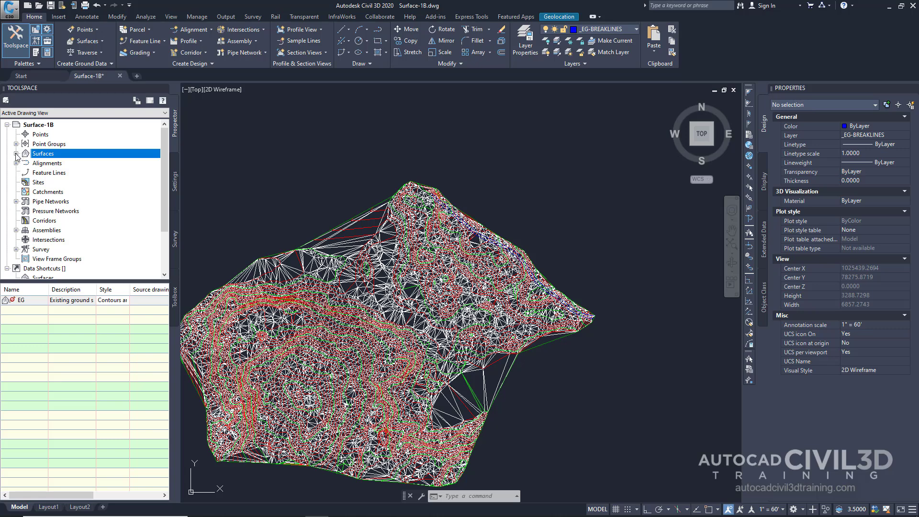
click(16, 154)
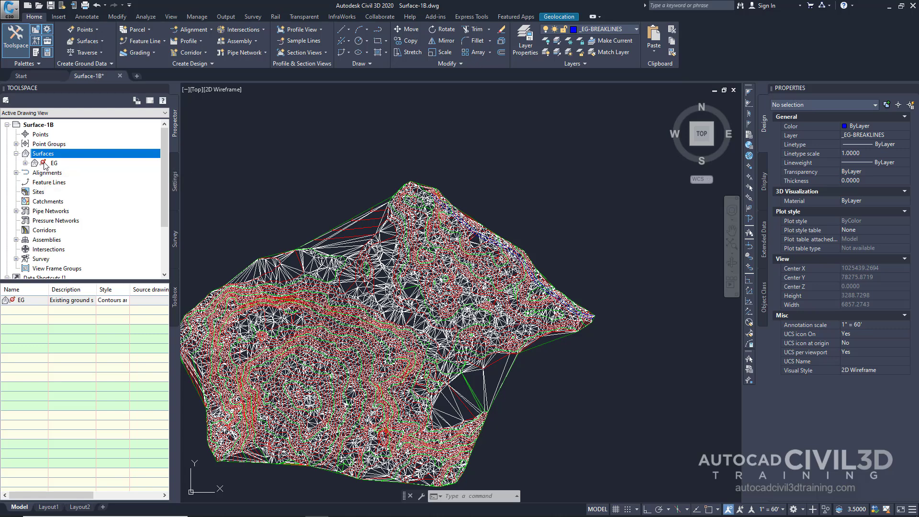
mouse_move(44, 165)
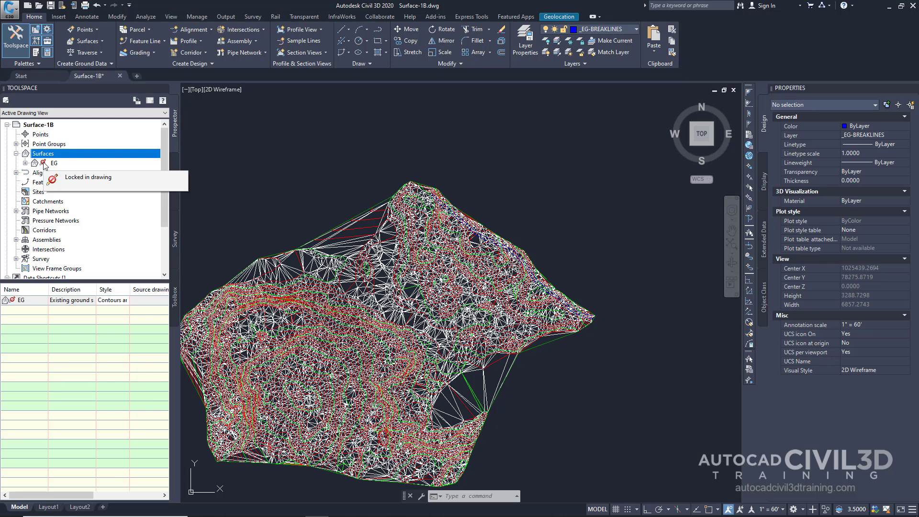
right_click(44, 165)
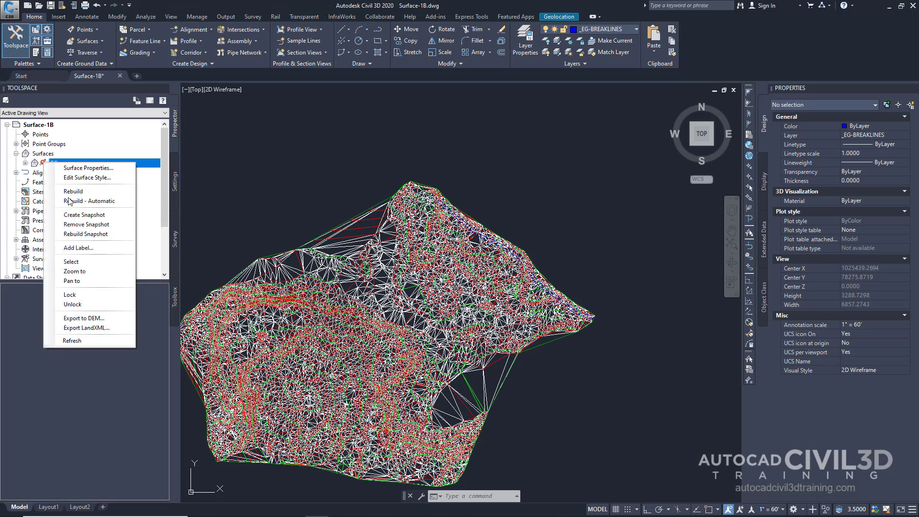
click(73, 305)
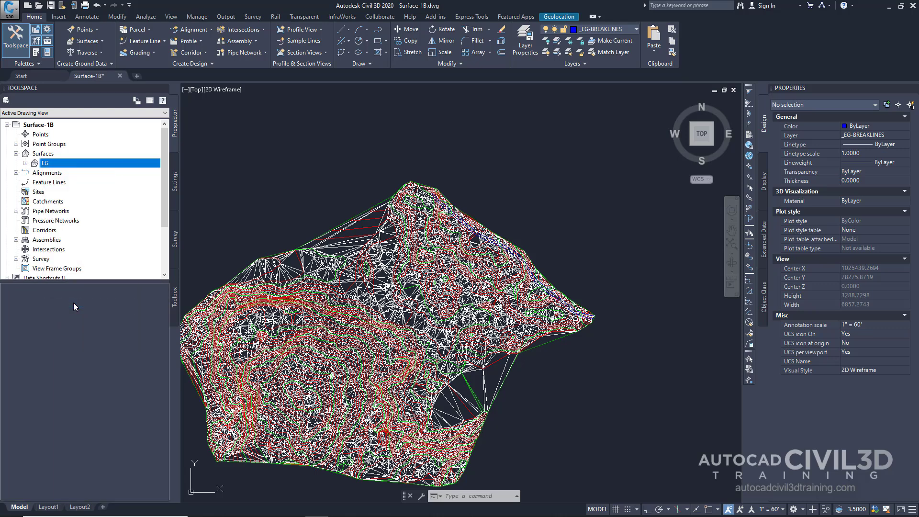
Step: Start adding Standard breaklines to the EG surface definition with the description "Edge of pavement-existing road"
click(26, 164)
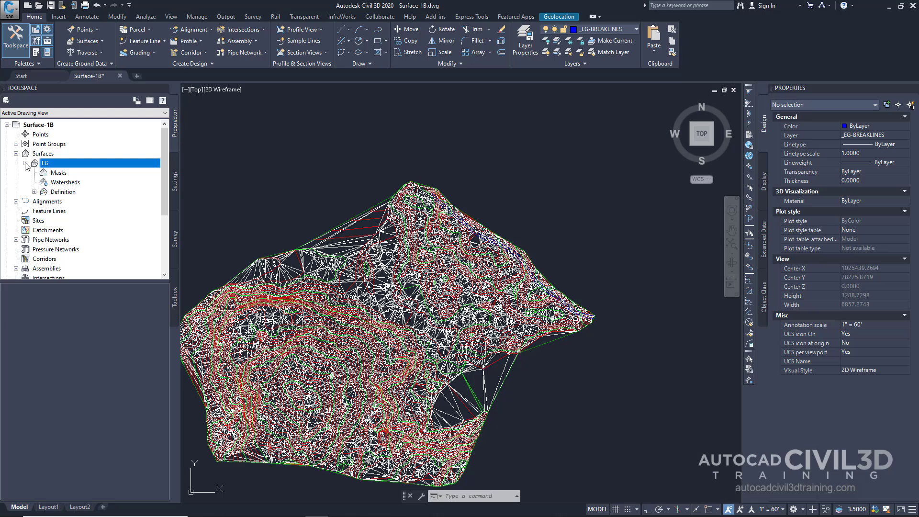
click(34, 192)
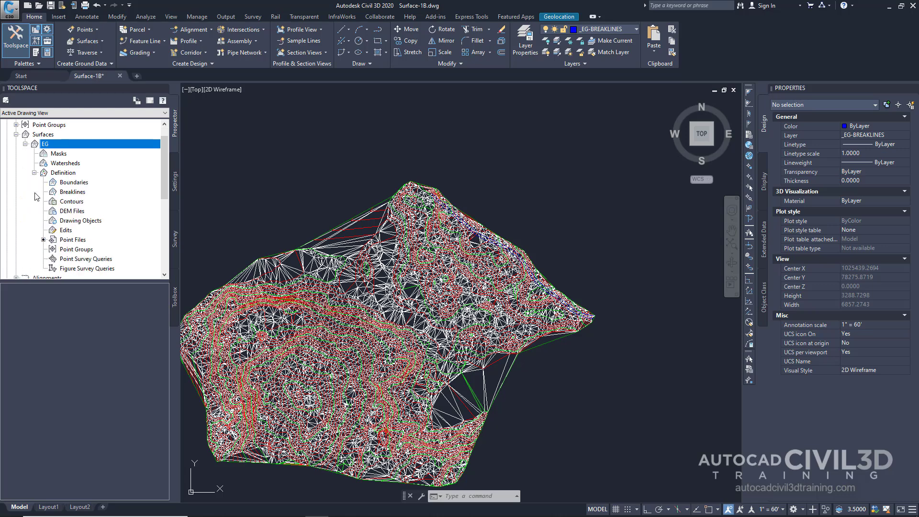
right_click(67, 192)
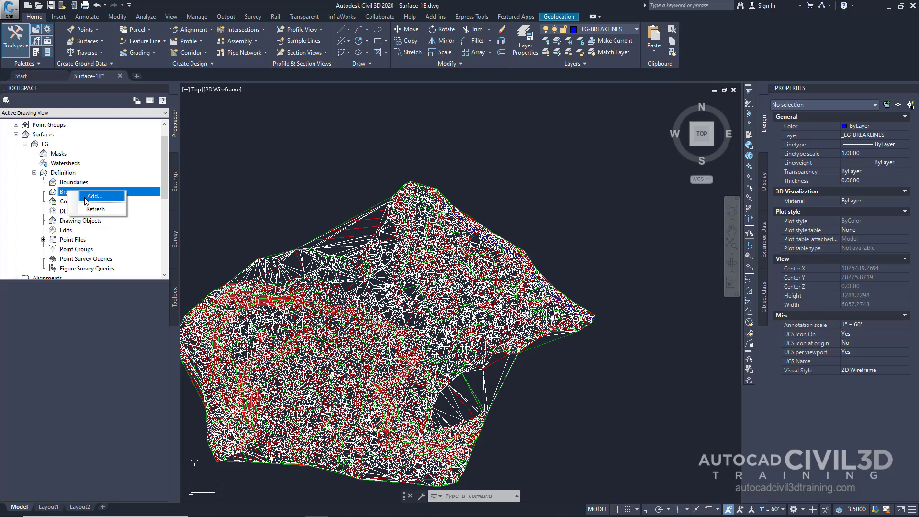
click(85, 198)
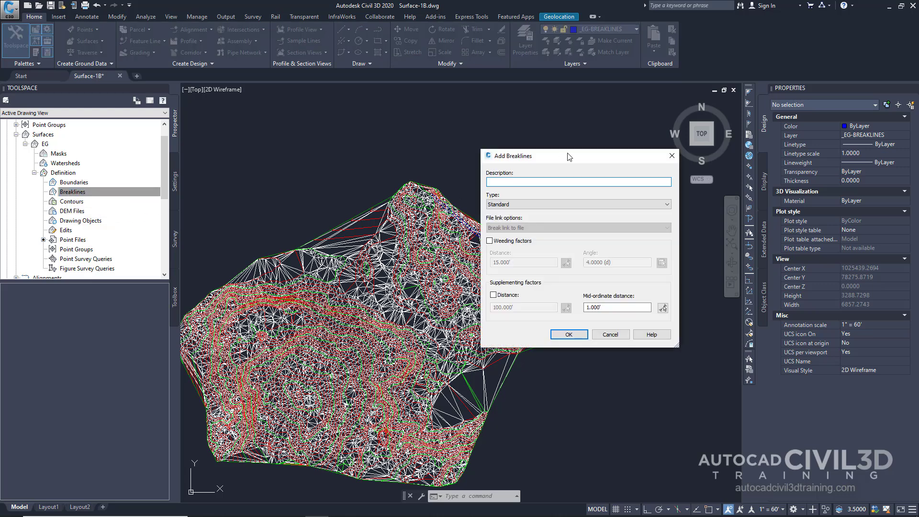
drag(567, 158, 404, 161)
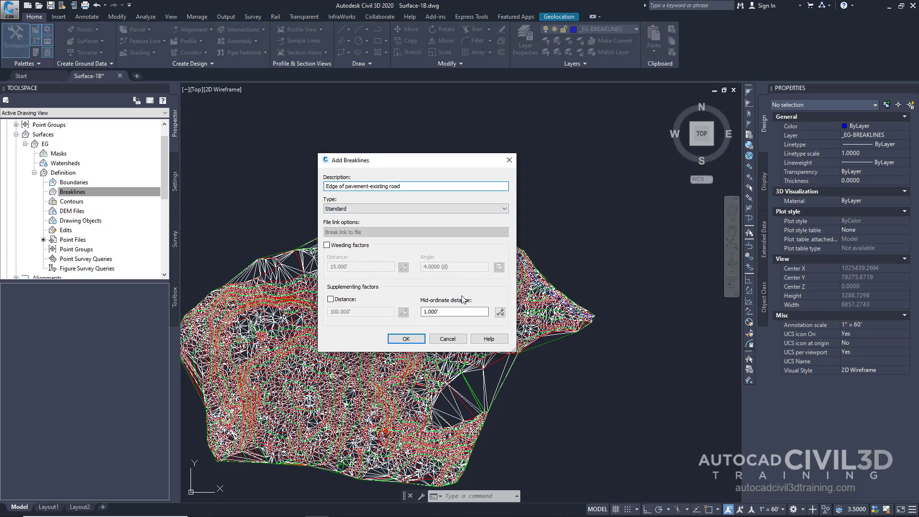
click(406, 339)
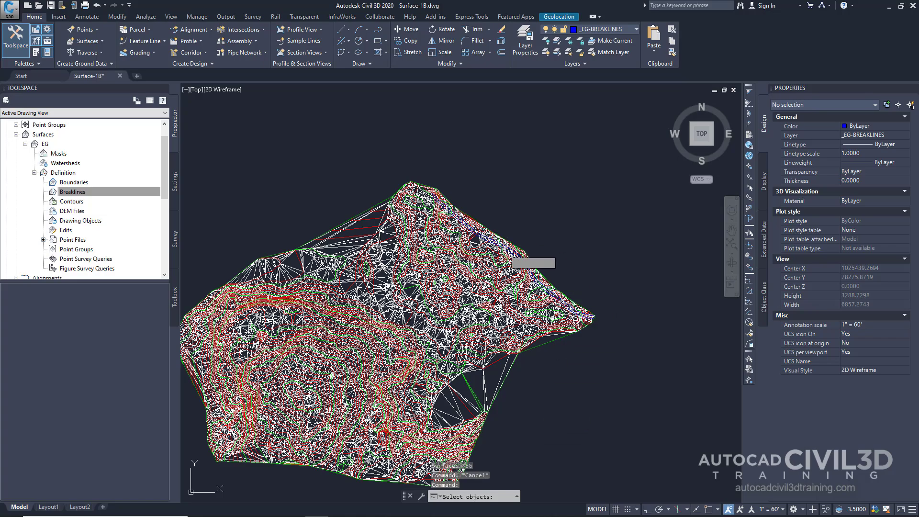
Step: Select the two blue 3D polylines along the surface's northeast edge as the breaklines and finish the selection
scroll(496, 240, up, 2)
scroll(502, 248, up, 10)
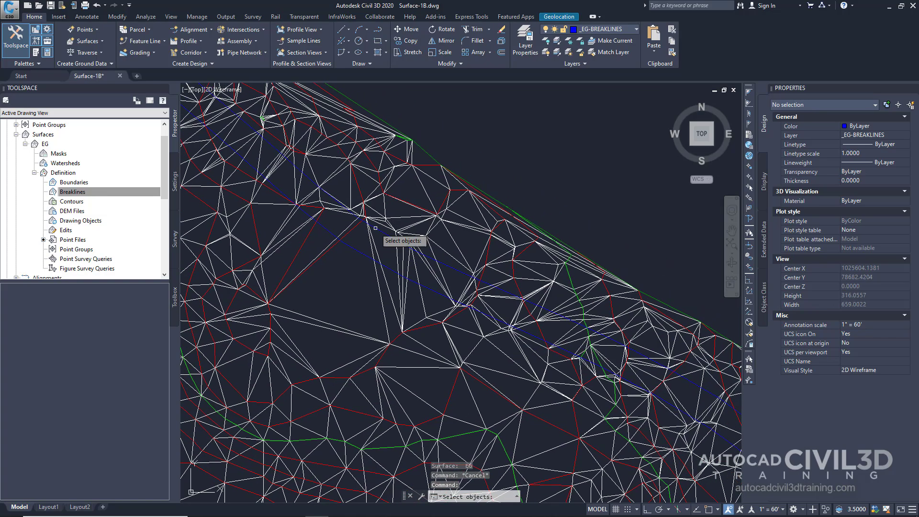
click(357, 253)
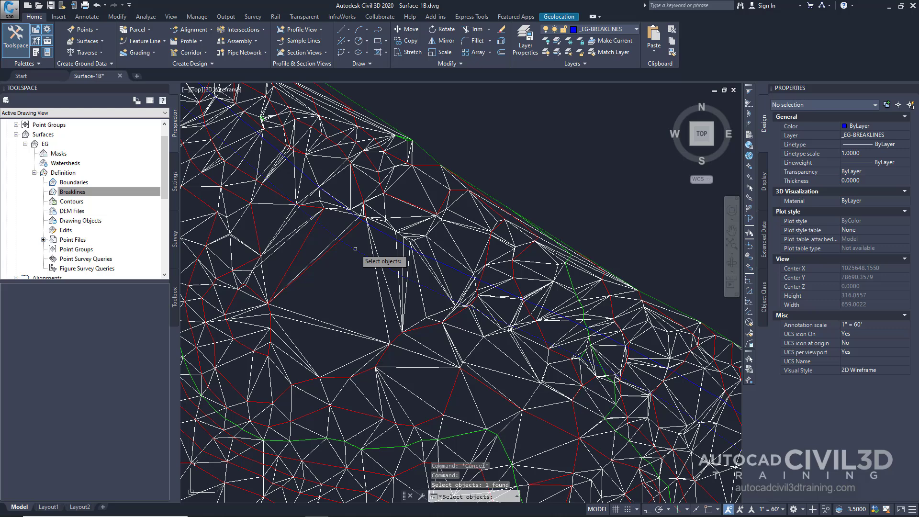
key(Return)
click(456, 270)
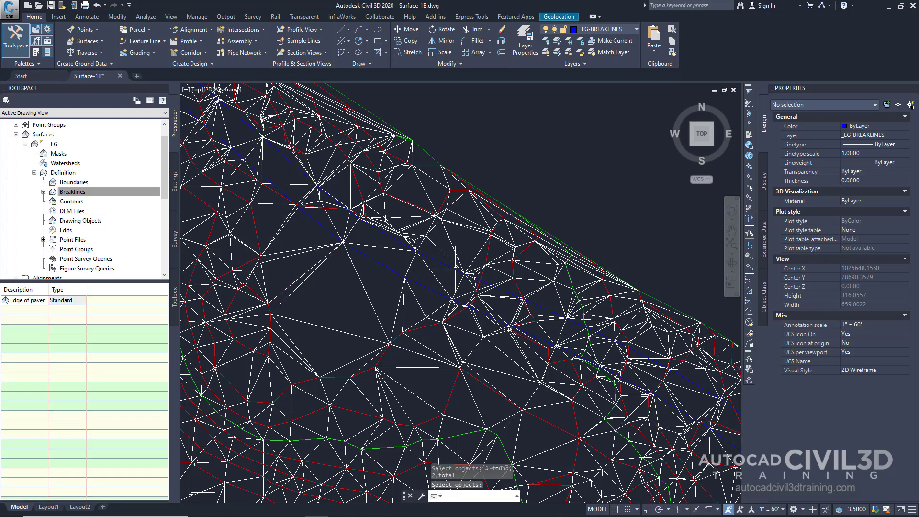
key(Return)
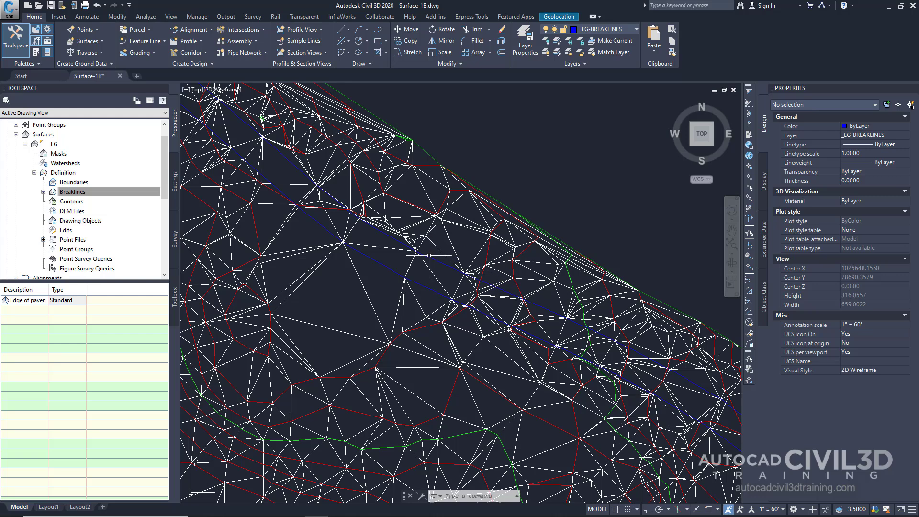
middle_drag(532, 311, 421, 275)
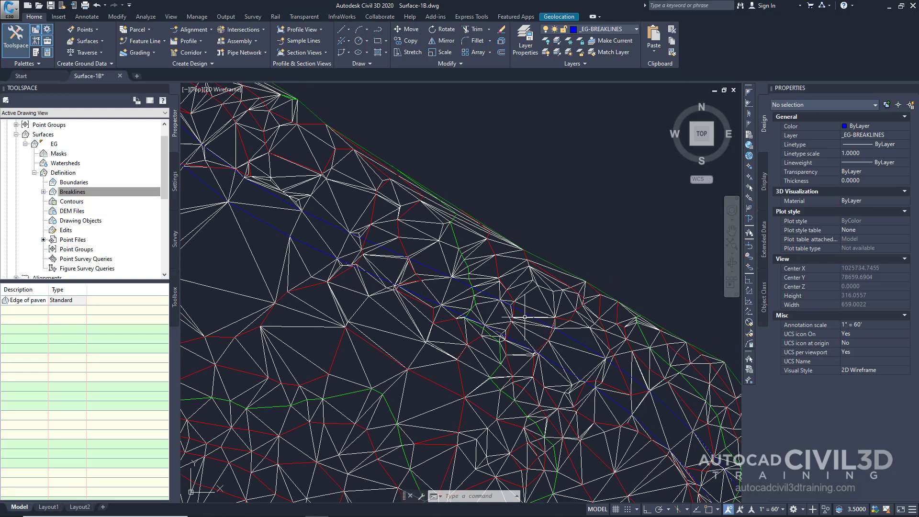